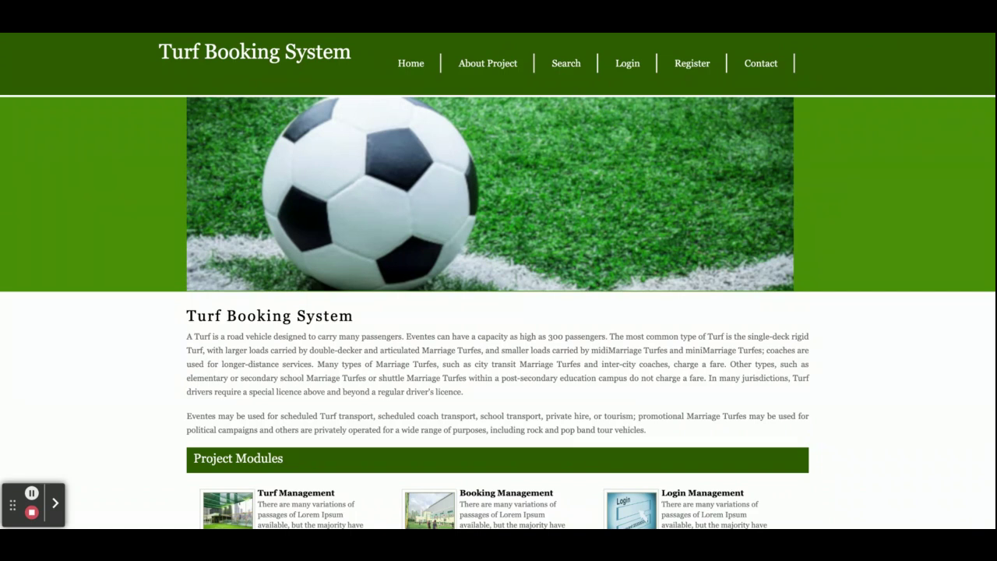
Scroll through the home page to read the project description.
{"action": "scroll", "coordinate": [399, 384], "scroll_direction": "down", "scroll_amount": 2}
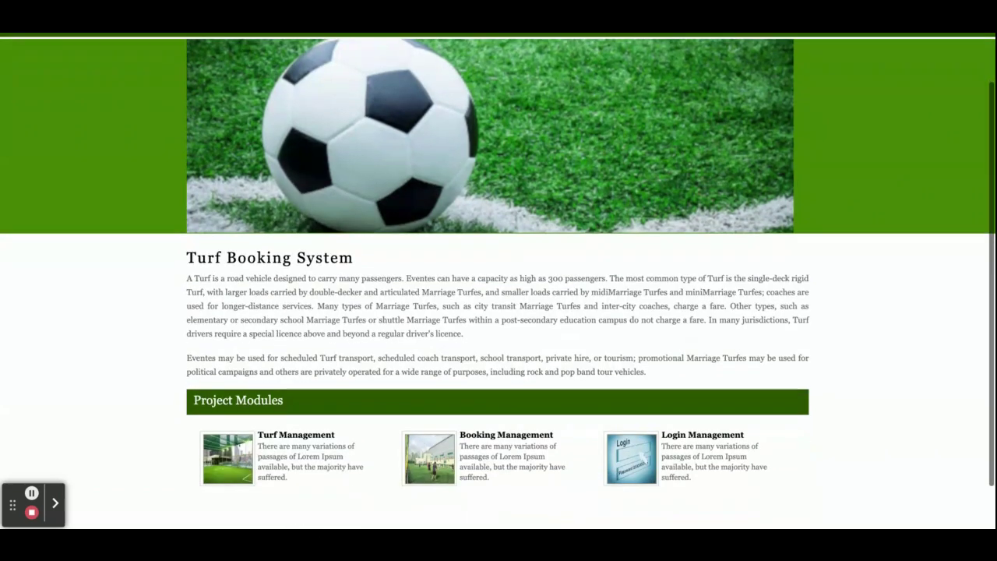
{"action": "scroll", "coordinate": [399, 384], "scroll_direction": "up", "scroll_amount": 2}
{"action": "scroll", "coordinate": [353, 231], "scroll_direction": "down", "scroll_amount": 2}
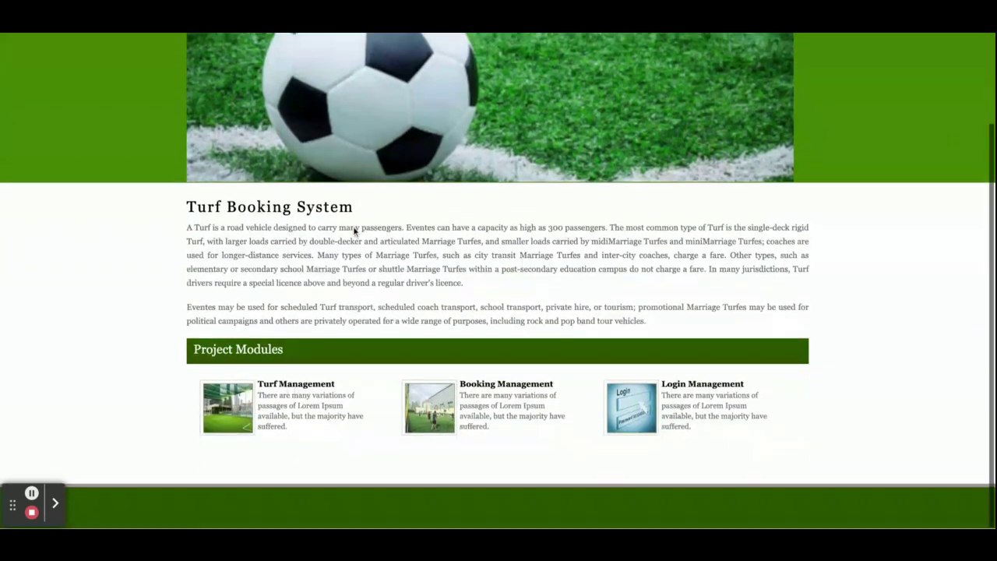
{"action": "scroll", "coordinate": [354, 231], "scroll_direction": "up", "scroll_amount": 2}
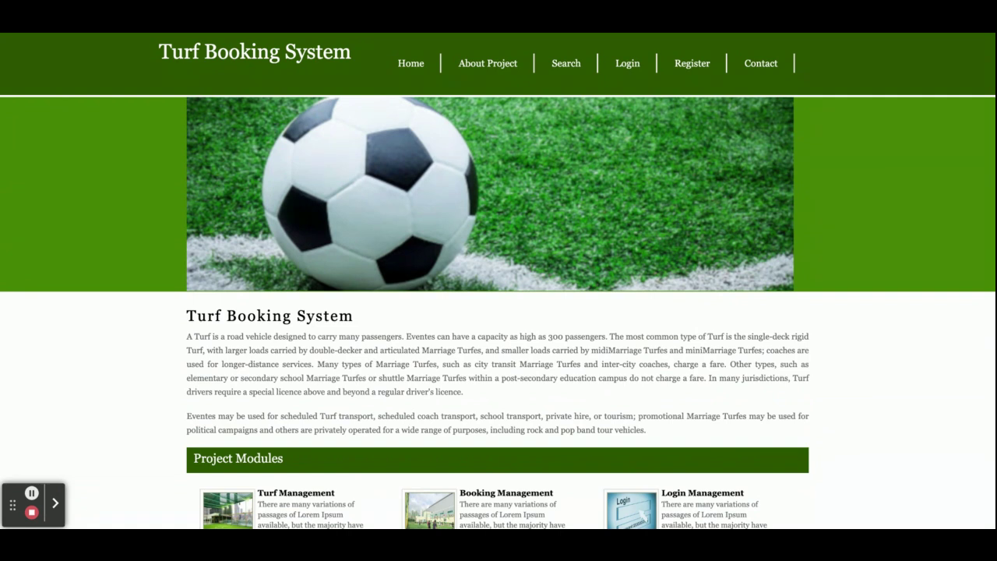
{"action": "scroll", "coordinate": [498, 281], "scroll_direction": "down", "scroll_amount": 2}
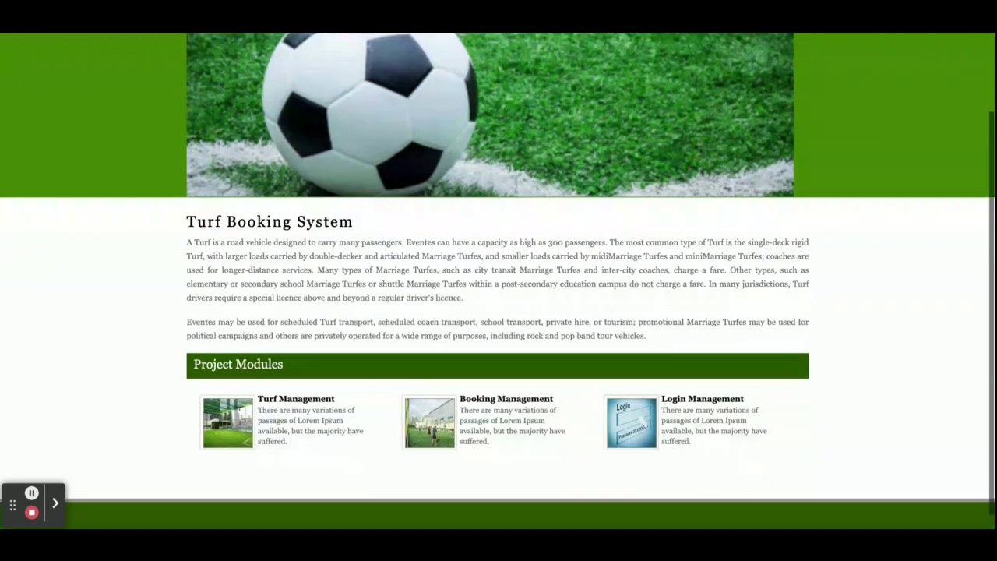
{"action": "scroll", "coordinate": [498, 282], "scroll_direction": "up", "scroll_amount": 2}
{"action": "scroll", "coordinate": [497, 282], "scroll_direction": "down", "scroll_amount": 2}
{"action": "scroll", "coordinate": [498, 282], "scroll_direction": "up", "scroll_amount": 2}
{"action": "scroll", "coordinate": [434, 231], "scroll_direction": "down", "scroll_amount": 2}
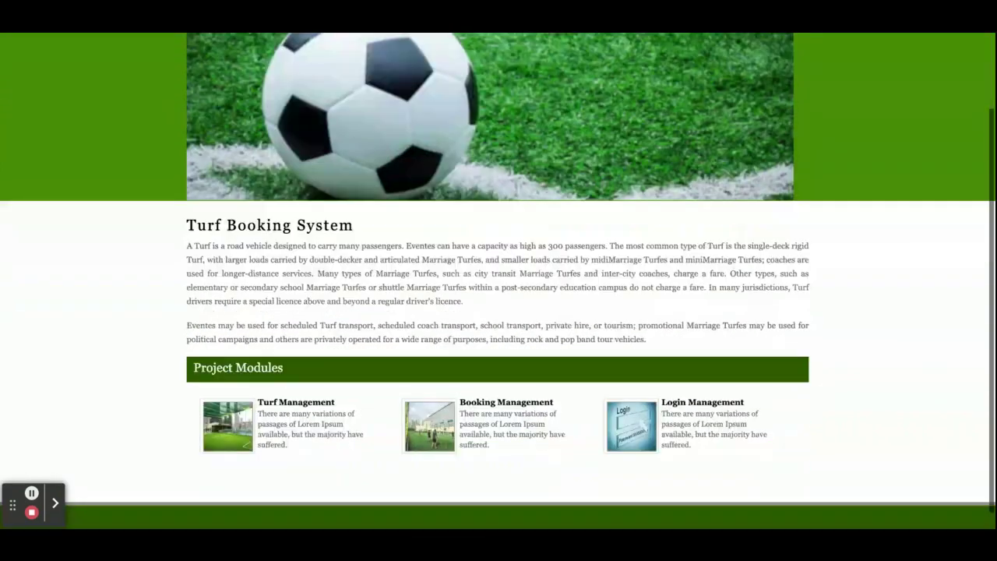
{"action": "scroll", "coordinate": [434, 230], "scroll_direction": "up", "scroll_amount": 2}
{"action": "scroll", "coordinate": [434, 231], "scroll_direction": "down", "scroll_amount": 1}
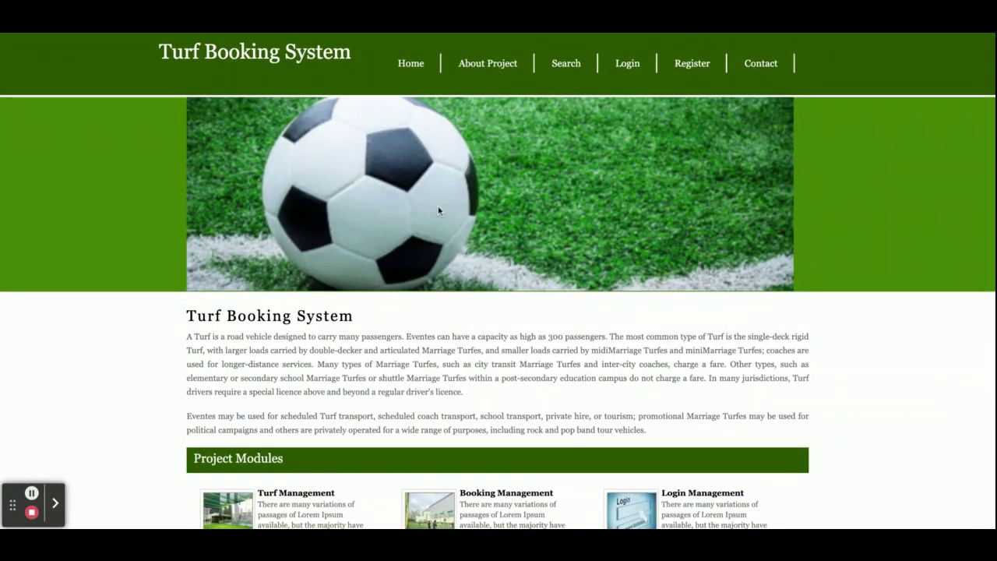
Visit the About Project page, then bring up the Search Turf form.
{"action": "left_click", "coordinate": [484, 69]}
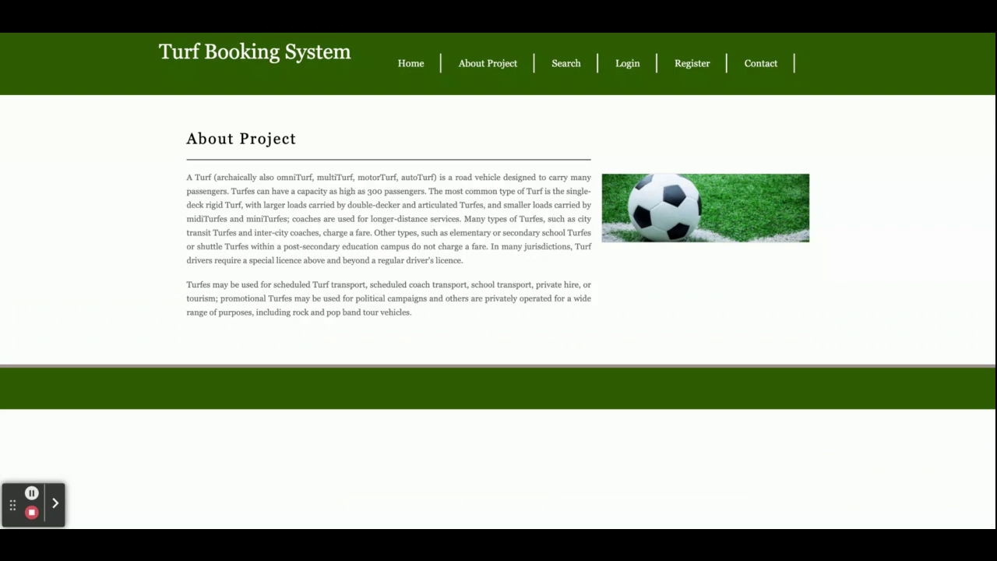
{"action": "left_click", "coordinate": [566, 67]}
{"action": "left_click", "coordinate": [369, 200]}
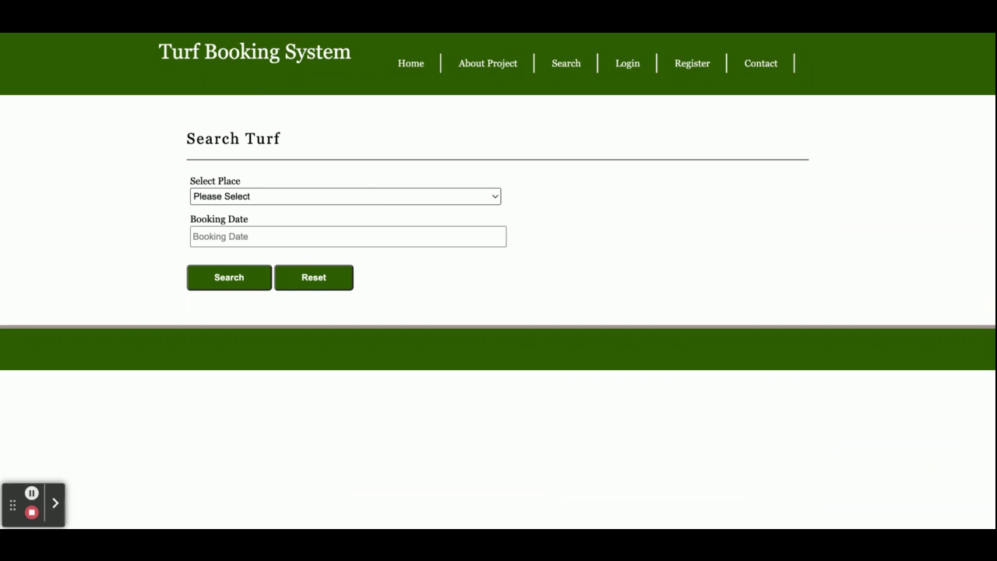
Search for turfs in Mumbai on 8 May 2023.
{"action": "left_click", "coordinate": [252, 225]}
{"action": "left_click", "coordinate": [252, 236]}
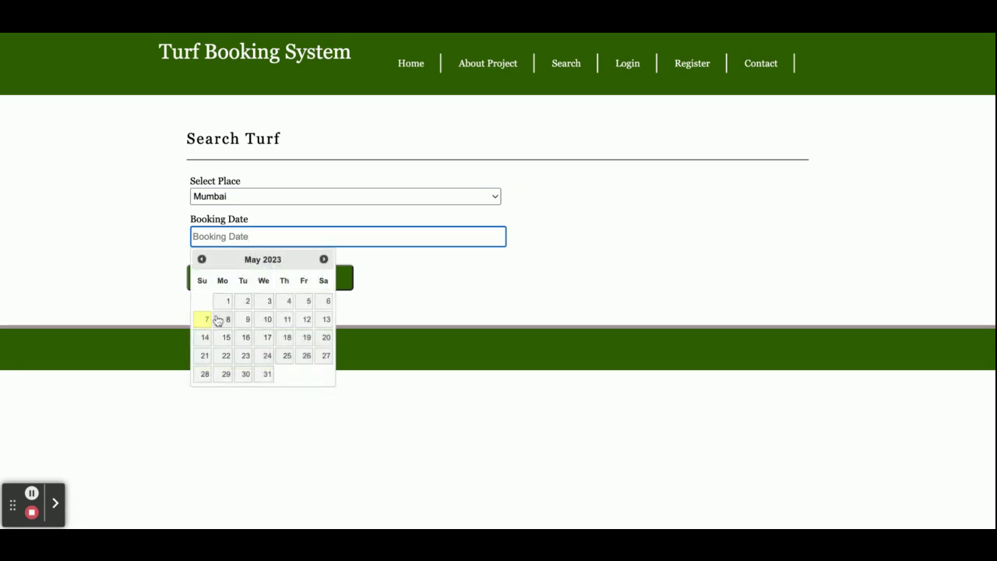
{"action": "left_click", "coordinate": [227, 320]}
{"action": "left_click", "coordinate": [241, 286]}
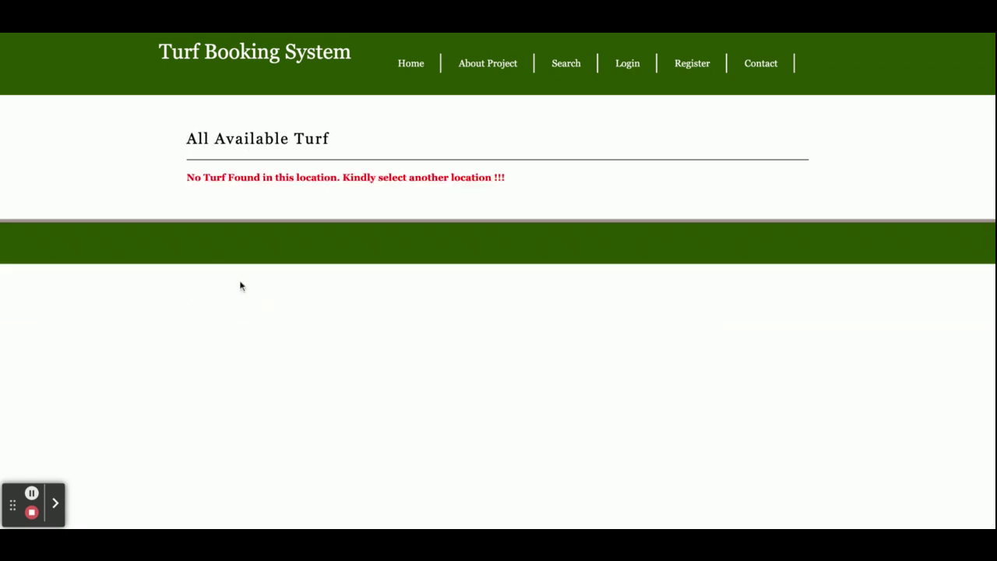
Retry the turf search with Bandra on 18 May 2023.
{"action": "left_click", "coordinate": [569, 67]}
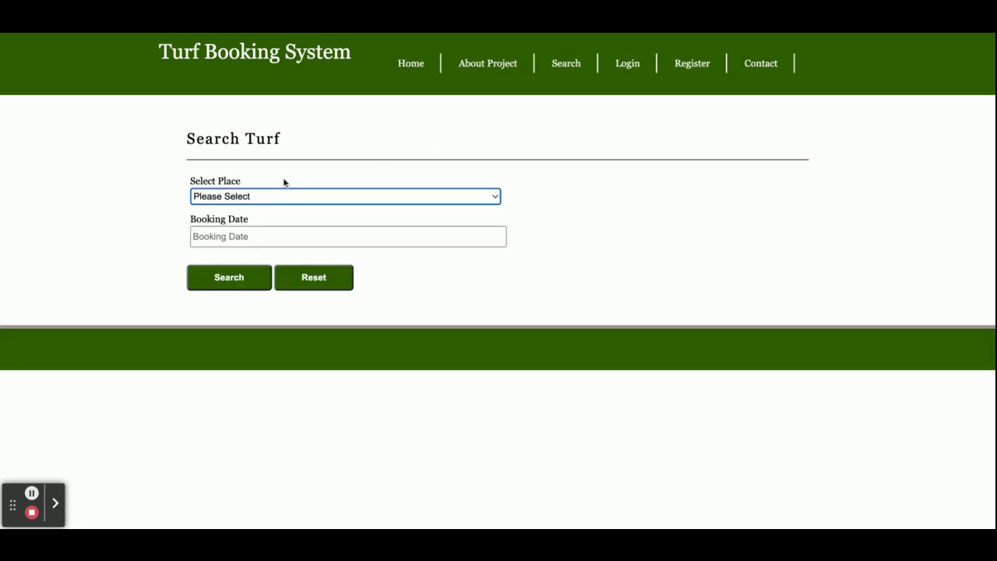
{"action": "left_click", "coordinate": [274, 195]}
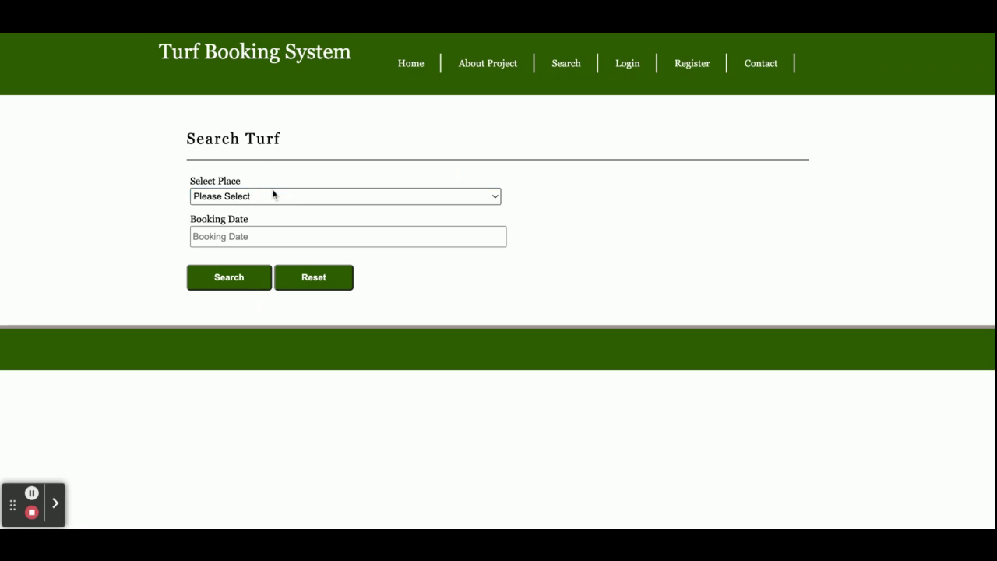
{"action": "left_click", "coordinate": [249, 228]}
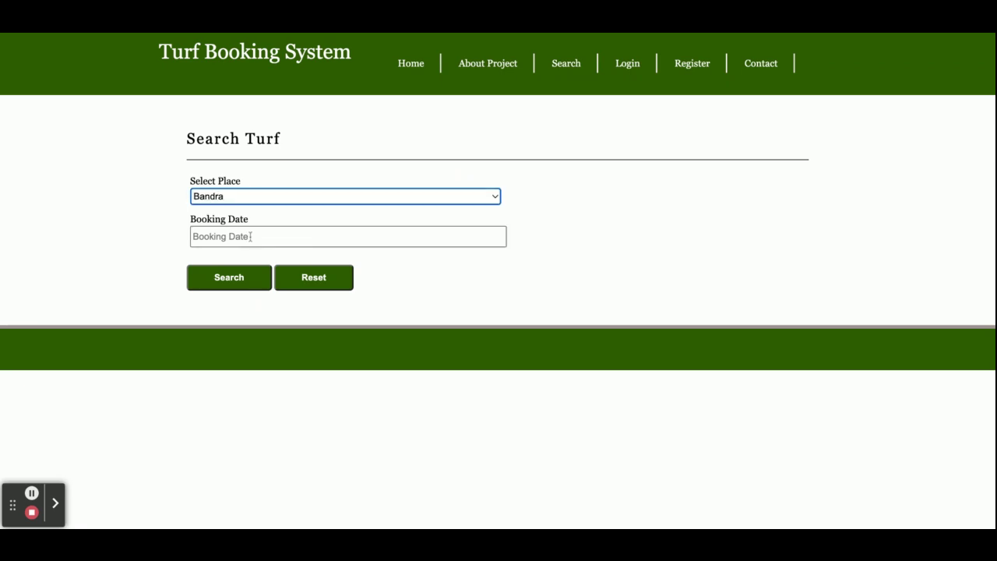
{"action": "left_click", "coordinate": [249, 243]}
{"action": "left_click", "coordinate": [290, 340]}
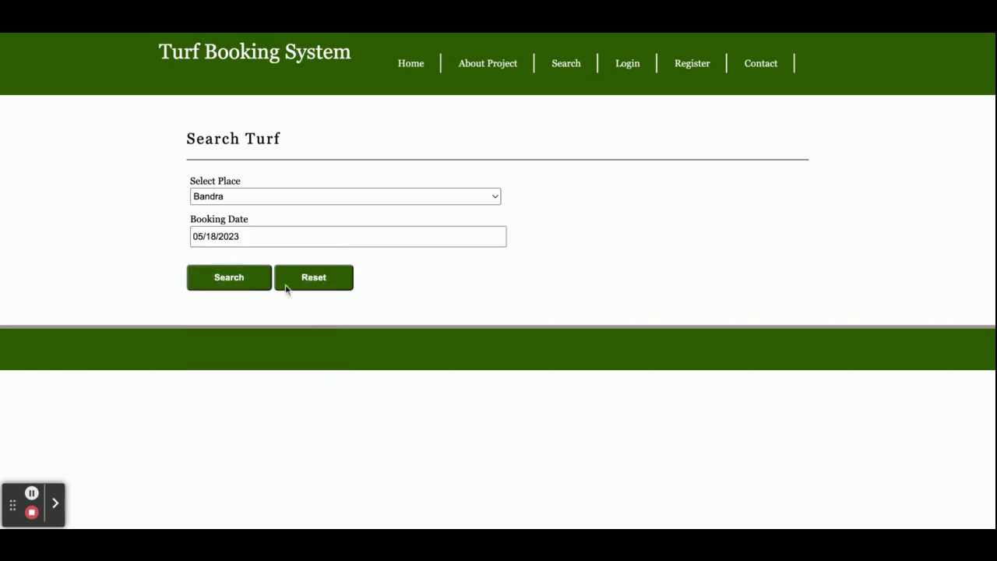
{"action": "left_click", "coordinate": [243, 275]}
Search Kandivali for 17 May 2023 to list its available turfs.
{"action": "left_click", "coordinate": [573, 64]}
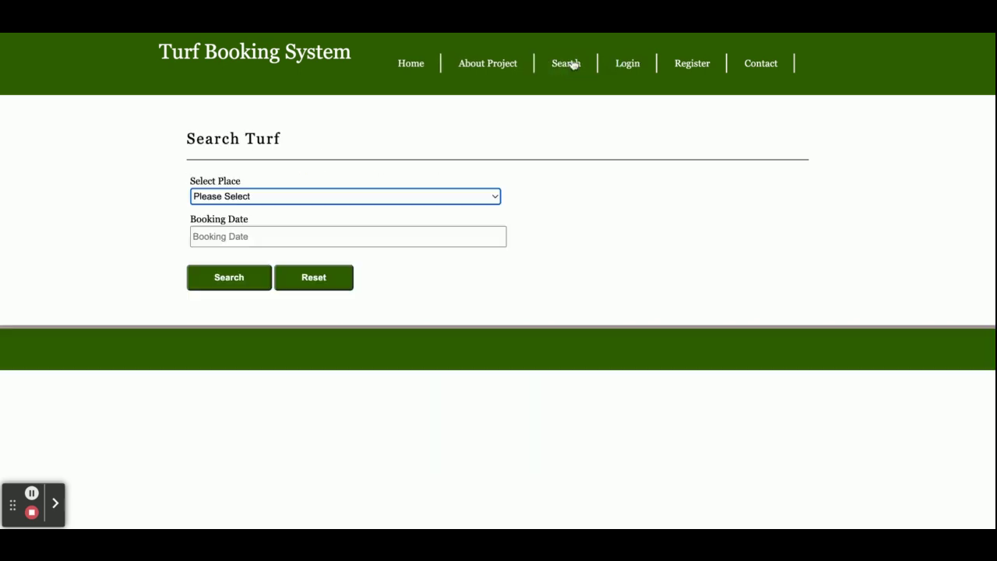
{"action": "left_click", "coordinate": [282, 196]}
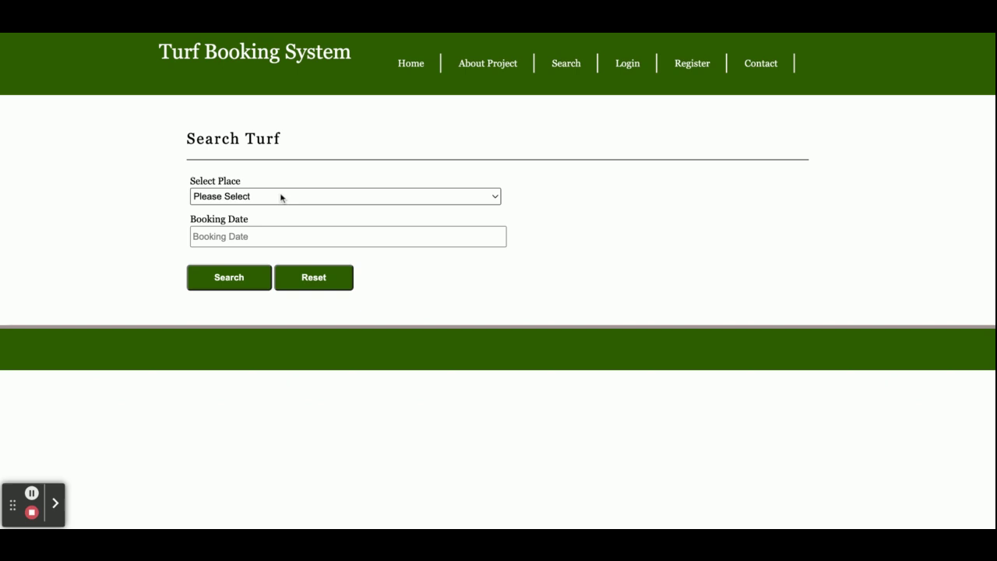
{"action": "left_click", "coordinate": [257, 222]}
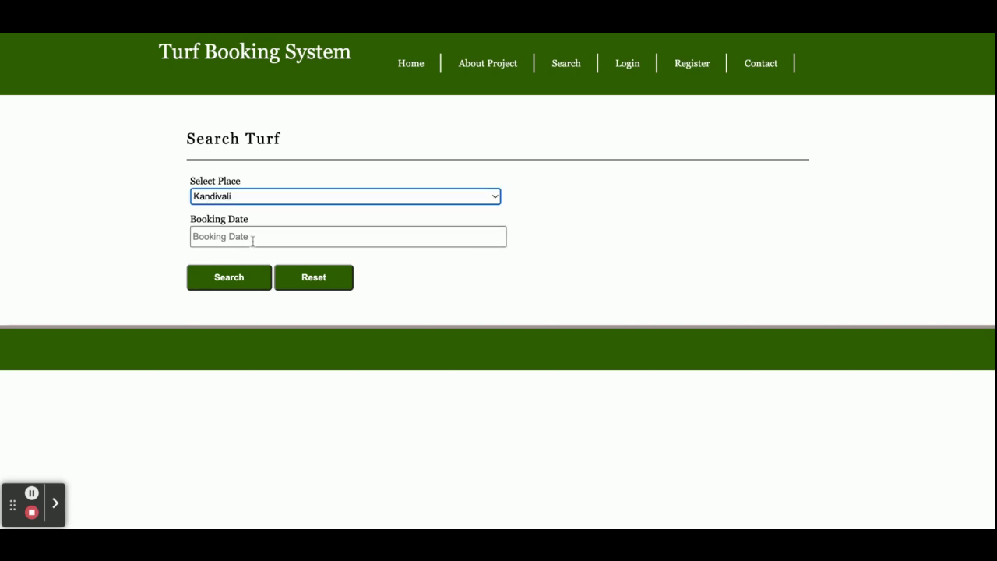
{"action": "left_click", "coordinate": [252, 236]}
{"action": "left_click", "coordinate": [272, 335]}
{"action": "left_click", "coordinate": [231, 278]}
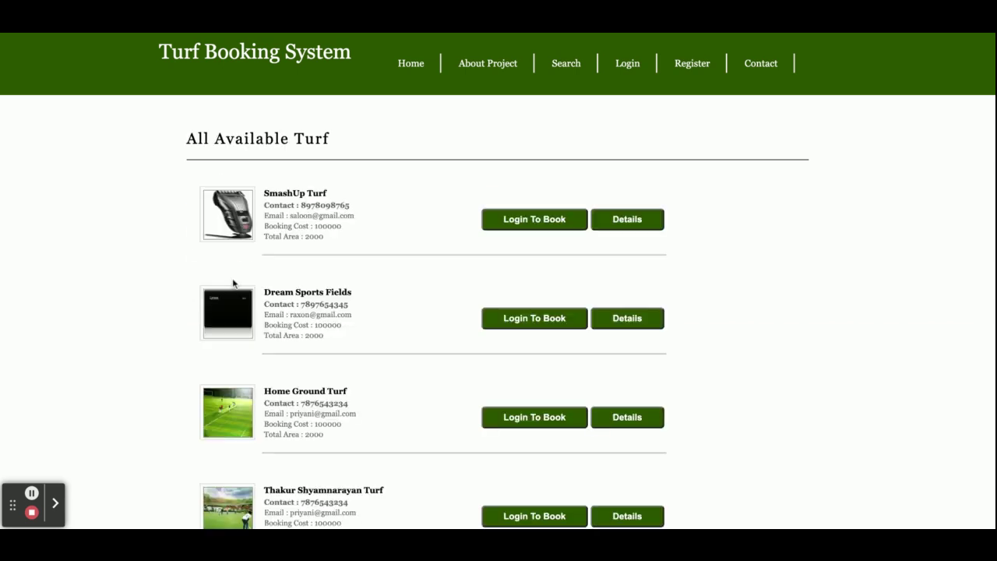
Browse the Kandivali results, view Home Ground Turf's details, and choose Login To Book.
{"action": "scroll", "coordinate": [412, 258], "scroll_direction": "down", "scroll_amount": 3}
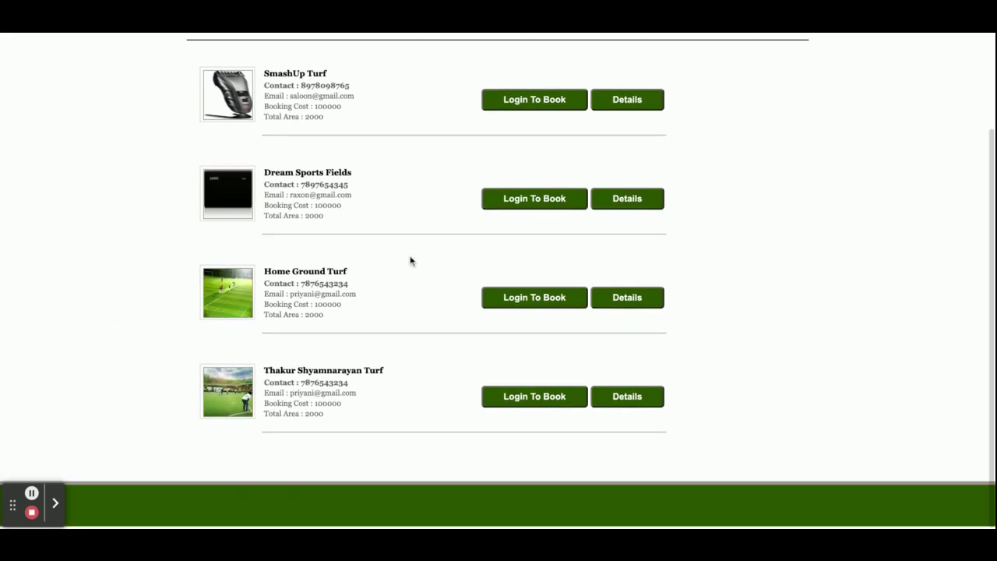
{"action": "scroll", "coordinate": [412, 260], "scroll_direction": "up", "scroll_amount": 2}
{"action": "scroll", "coordinate": [412, 261], "scroll_direction": "down", "scroll_amount": 3}
{"action": "scroll", "coordinate": [417, 241], "scroll_direction": "up", "scroll_amount": 3}
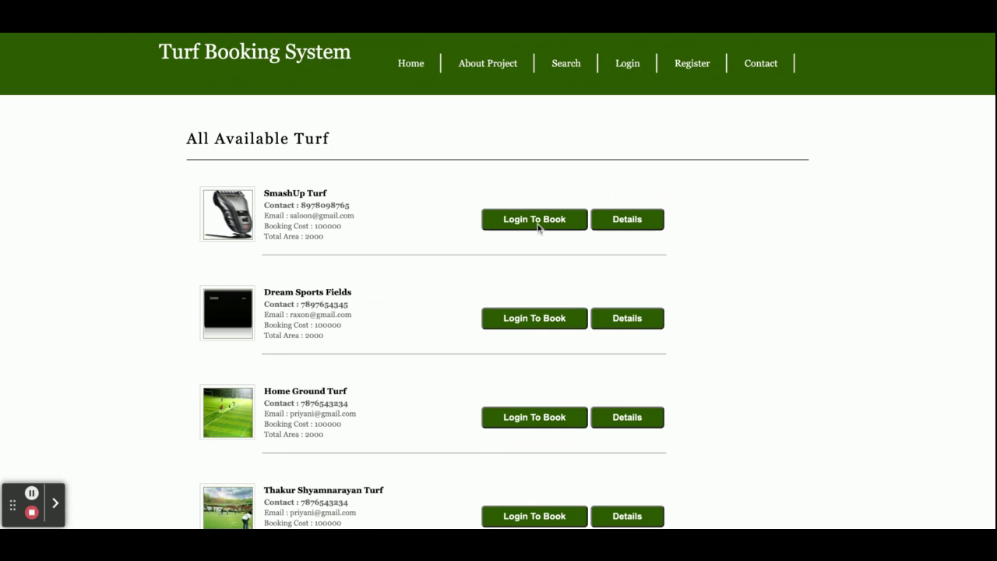
{"action": "scroll", "coordinate": [549, 272], "scroll_direction": "down", "scroll_amount": 3}
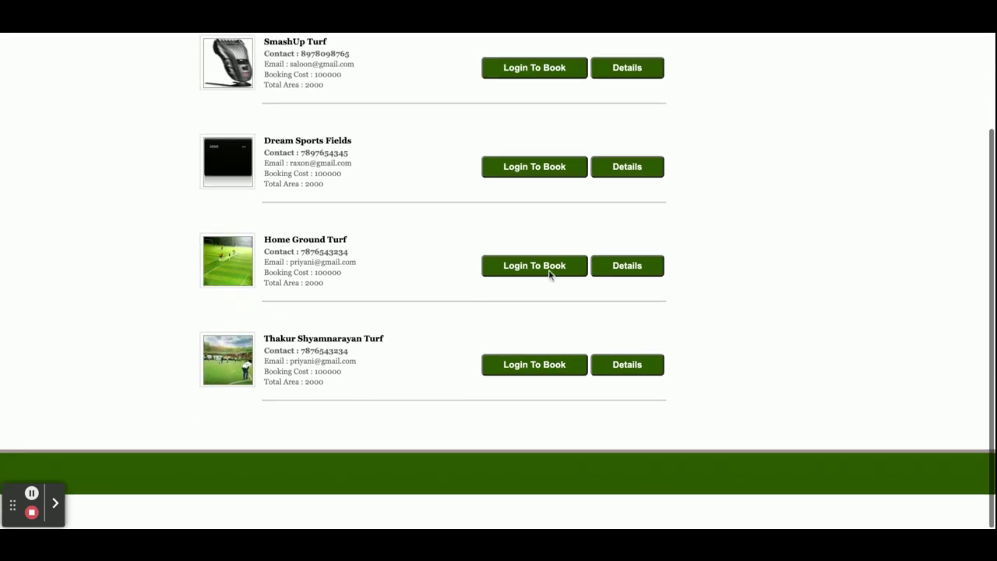
{"action": "left_click", "coordinate": [621, 304]}
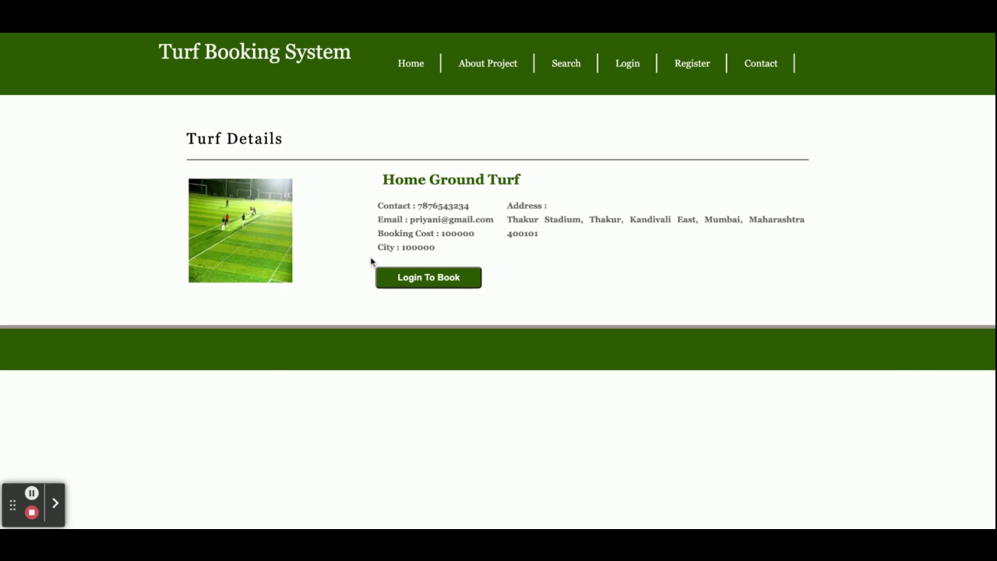
{"action": "left_click", "coordinate": [415, 282]}
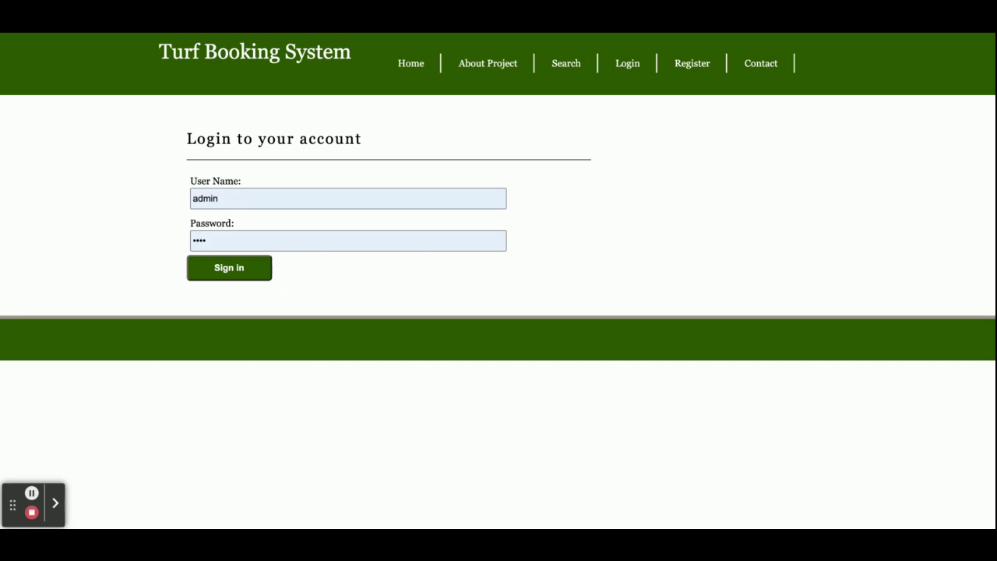
Sign in with the user name 'customer'.
{"action": "left_click", "coordinate": [308, 198]}
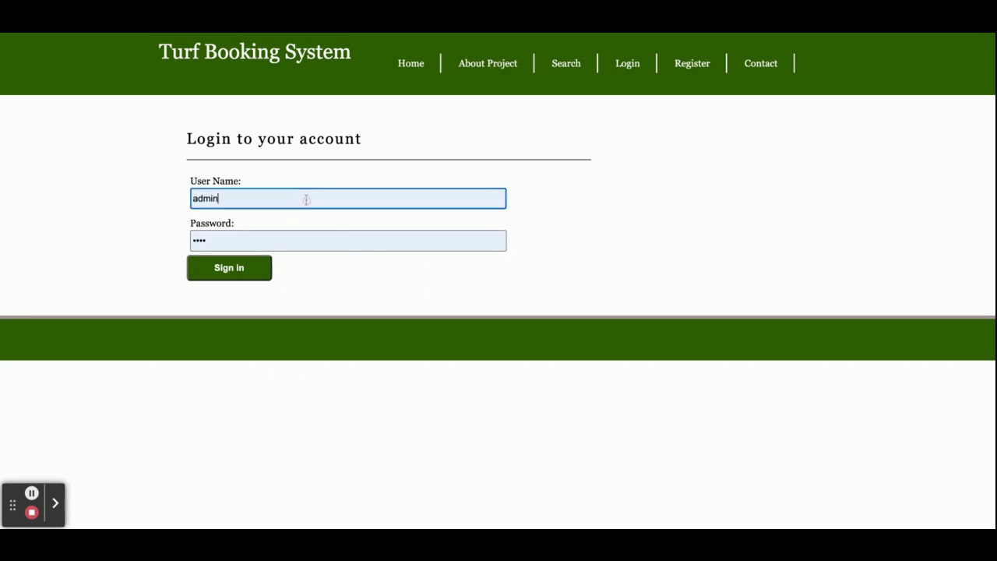
{"action": "key", "text": "ctrl+a"}
{"action": "type", "text": "customer"}
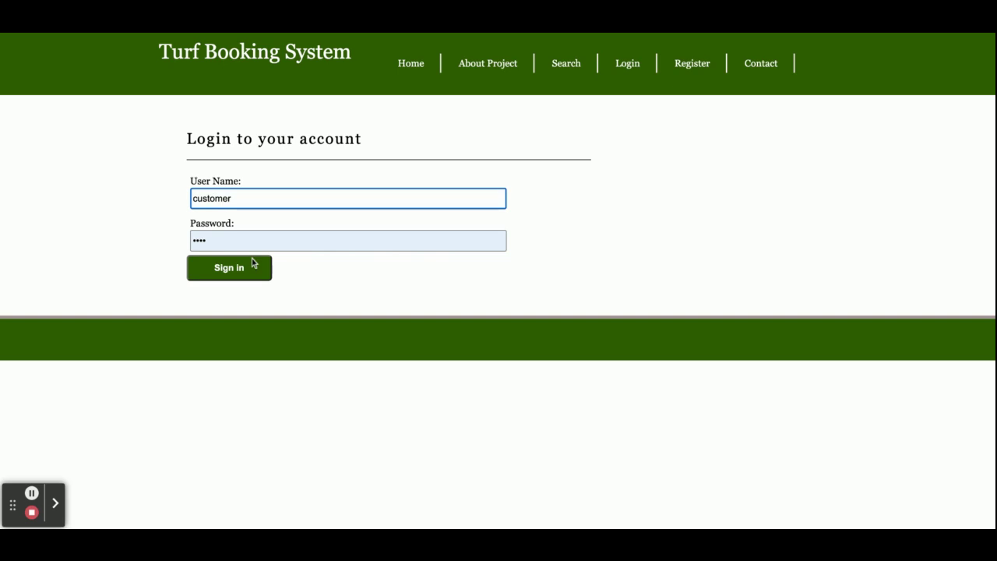
{"action": "left_click", "coordinate": [226, 262]}
Pass through the password change form and Home to reach the customer Dashboard.
{"action": "left_click", "coordinate": [226, 273]}
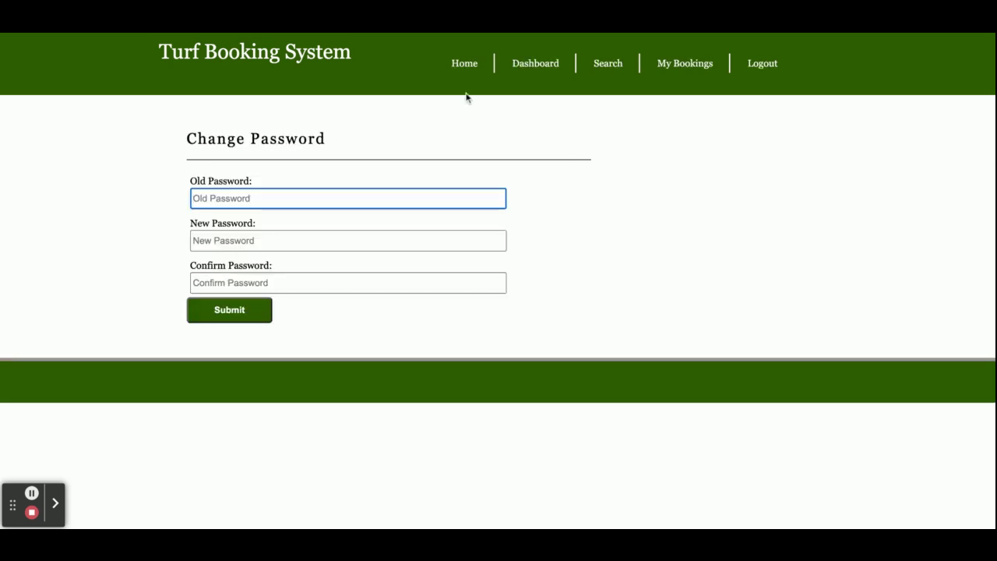
{"action": "left_click", "coordinate": [482, 65]}
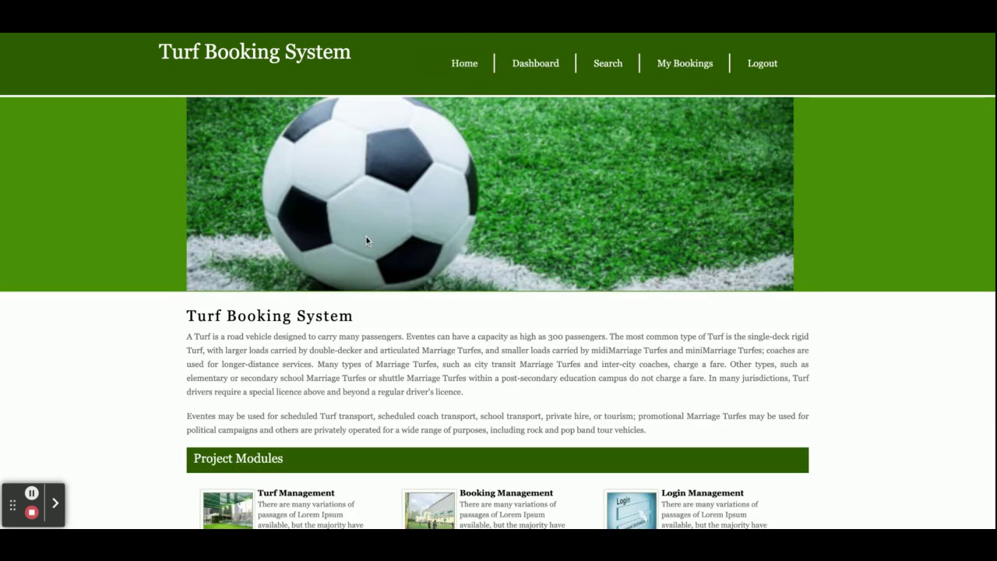
{"action": "left_click", "coordinate": [542, 69]}
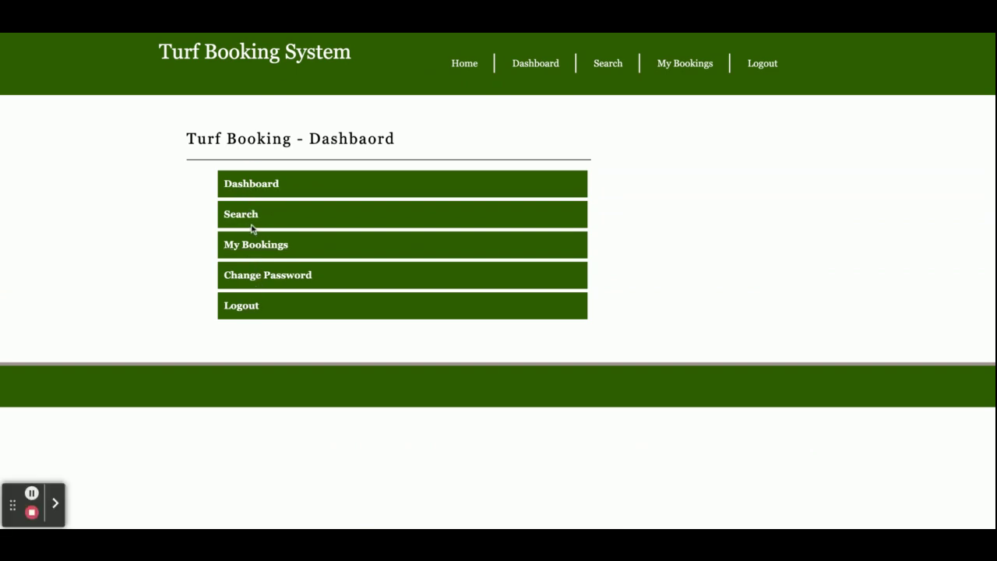
In Search Turf, choose Borivali as the place and 19 May 2023 as the booking date.
{"action": "left_click", "coordinate": [248, 220]}
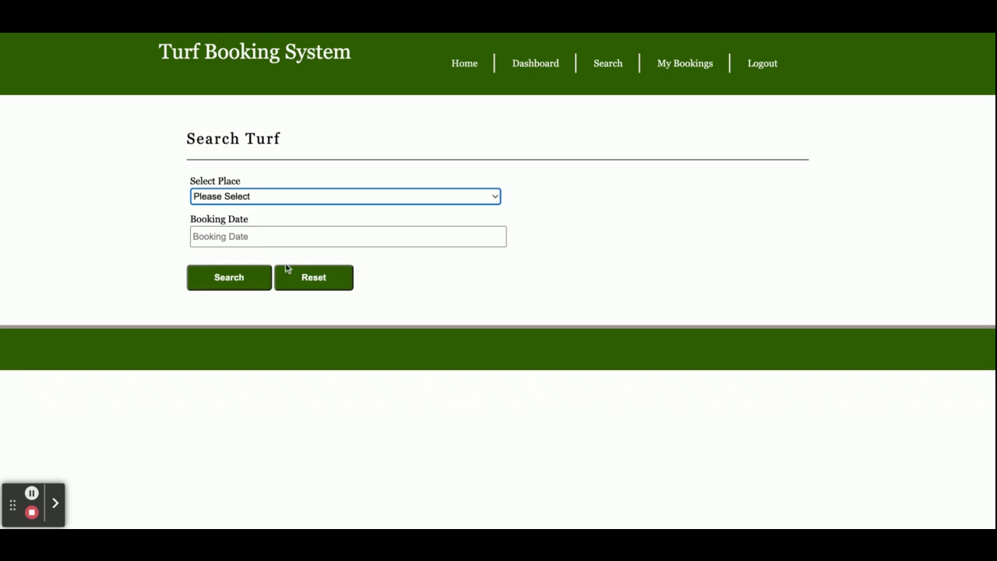
{"action": "left_click", "coordinate": [325, 204]}
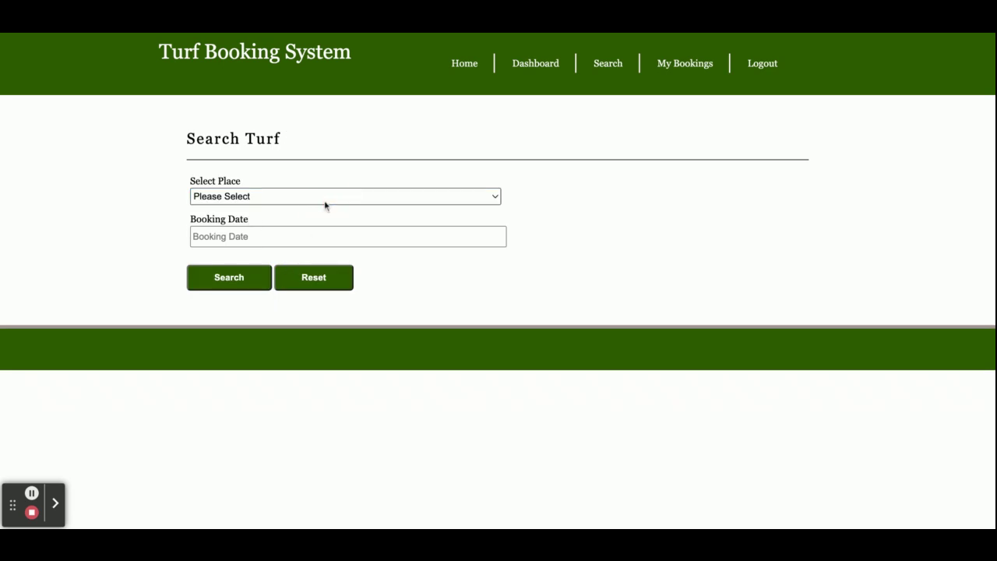
{"action": "left_click", "coordinate": [325, 209]}
{"action": "left_click", "coordinate": [278, 236]}
{"action": "left_click", "coordinate": [304, 339]}
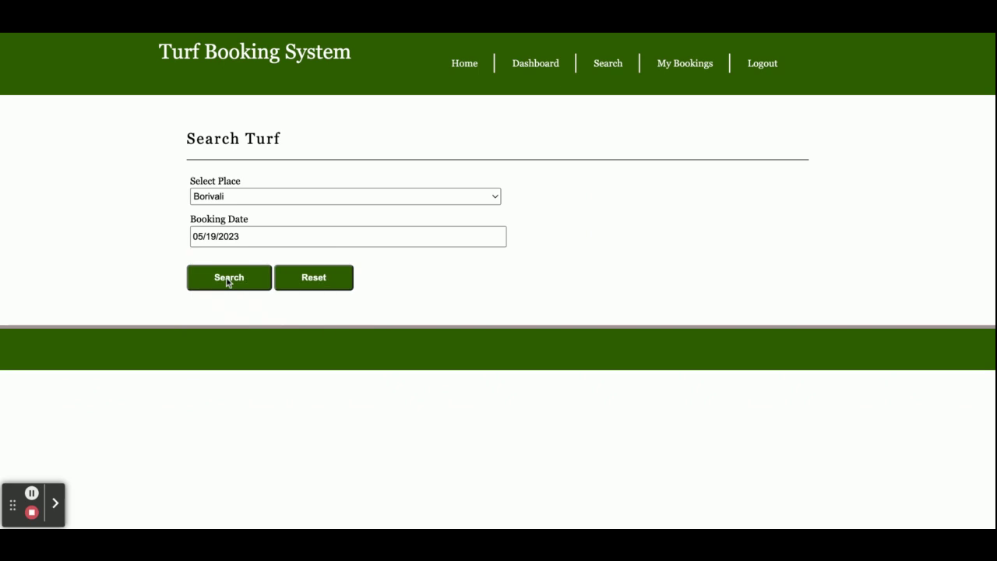
Run the Borivali search and scroll through the All Available Turf results.
{"action": "left_click", "coordinate": [229, 279]}
{"action": "scroll", "coordinate": [318, 347], "scroll_direction": "down", "scroll_amount": 5}
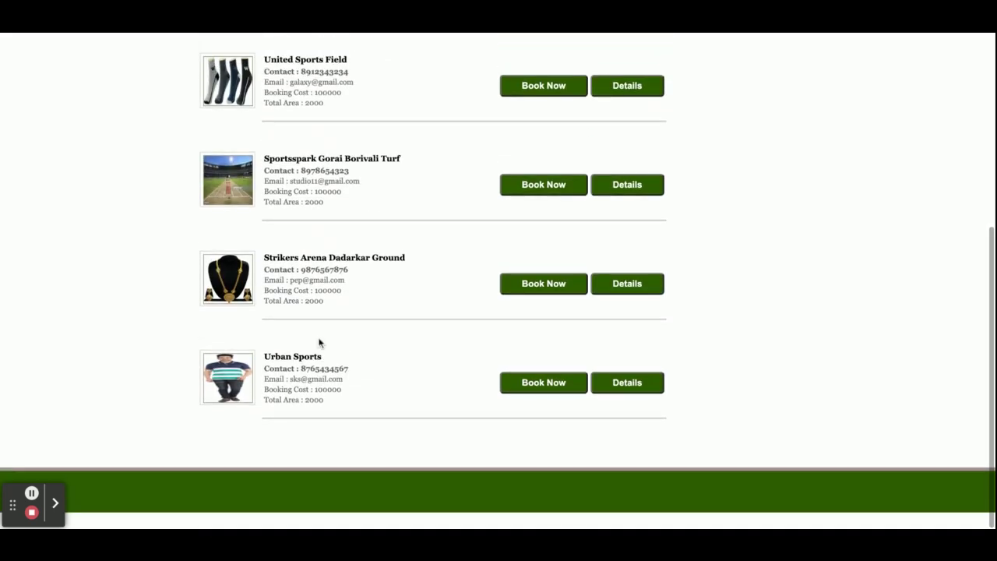
{"action": "scroll", "coordinate": [408, 209], "scroll_direction": "up", "scroll_amount": 5}
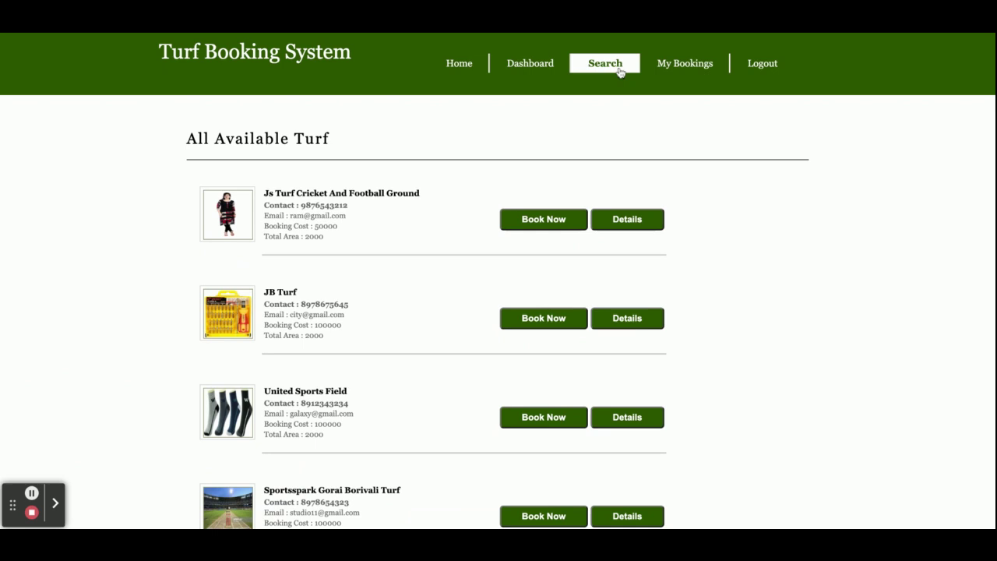
{"action": "left_click", "coordinate": [620, 69]}
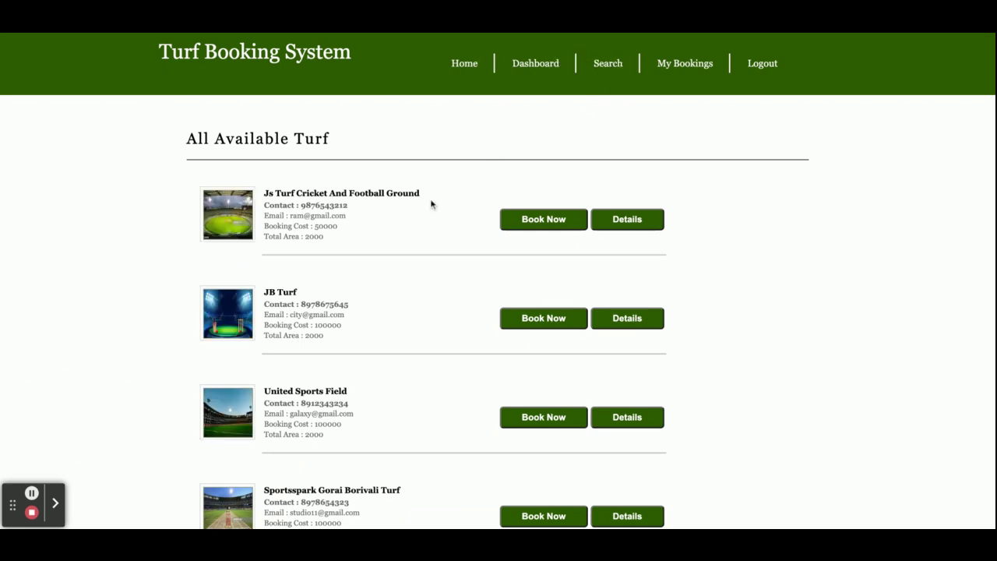
{"action": "scroll", "coordinate": [331, 246], "scroll_direction": "down", "scroll_amount": 1}
{"action": "scroll", "coordinate": [332, 246], "scroll_direction": "down", "scroll_amount": 3}
{"action": "scroll", "coordinate": [331, 246], "scroll_direction": "up", "scroll_amount": 5}
Open Js Turf Cricket And Football Ground's details and choose Book Now.
{"action": "left_click", "coordinate": [631, 222]}
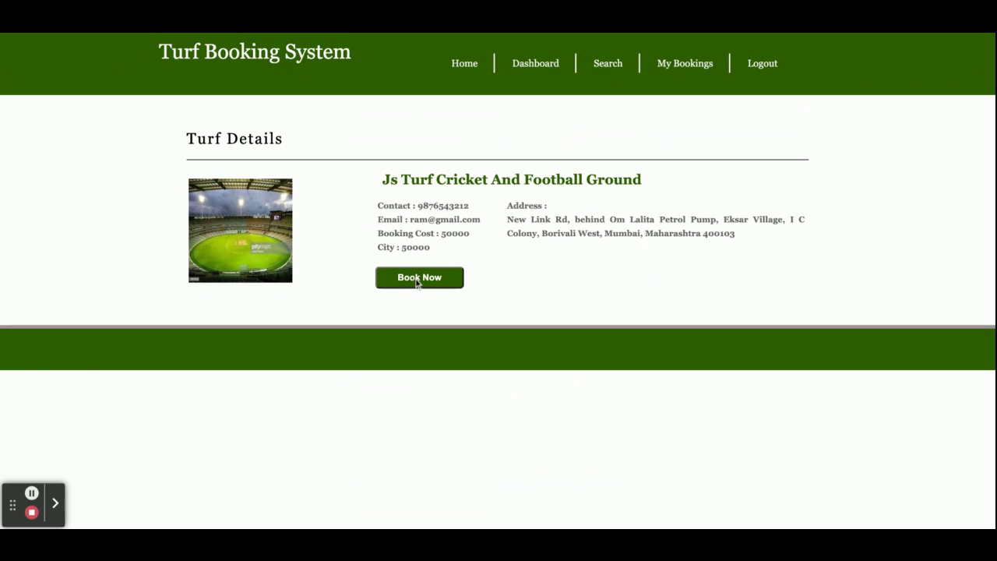
{"action": "left_click", "coordinate": [417, 282]}
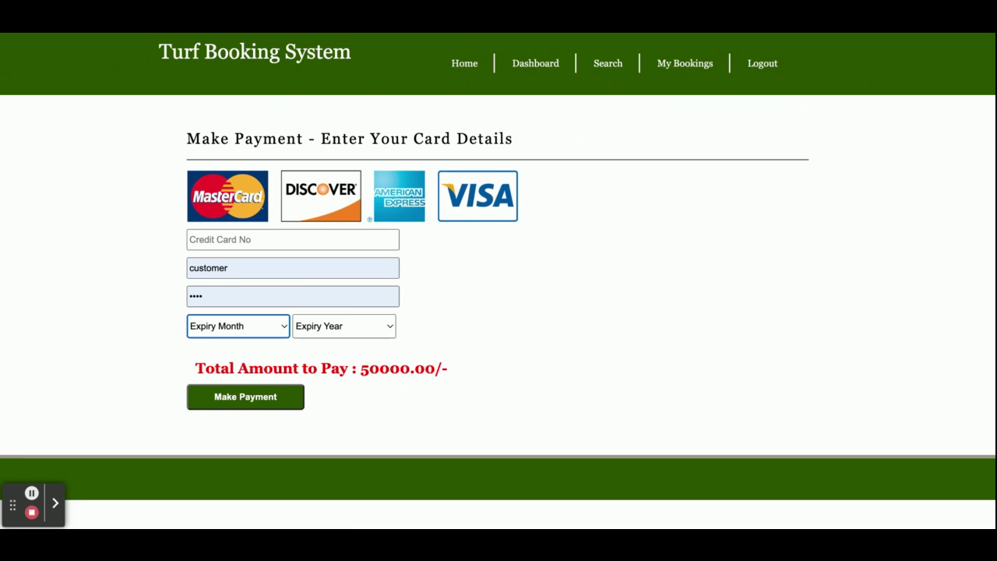
Enter the card number and cardholder name, then move to the CVV field.
{"action": "left_click", "coordinate": [242, 240]}
{"action": "type", "text": "45345345345"}
{"action": "left_click", "coordinate": [244, 268]}
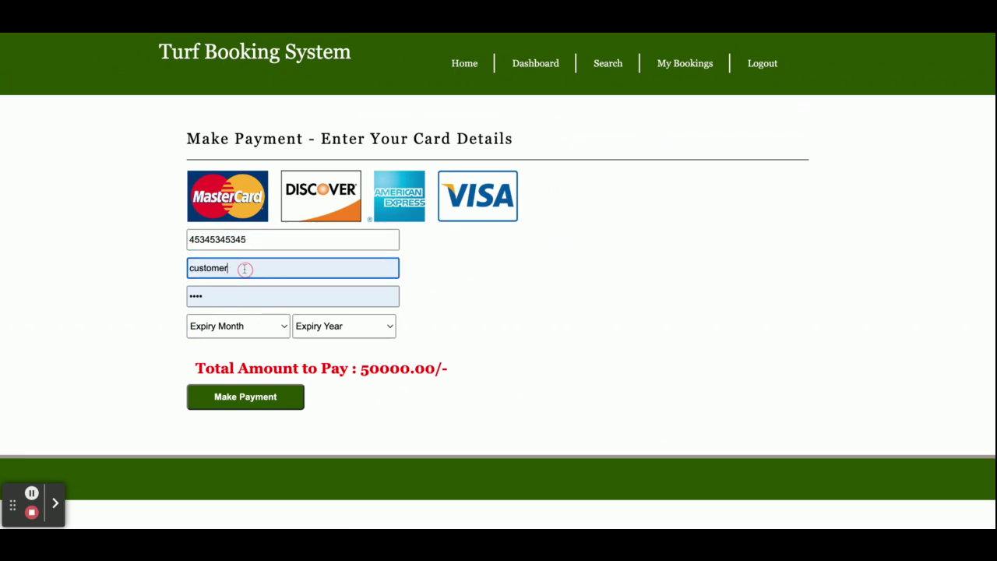
{"action": "key", "text": "ctrl+a"}
{"action": "type", "text": "345345"}
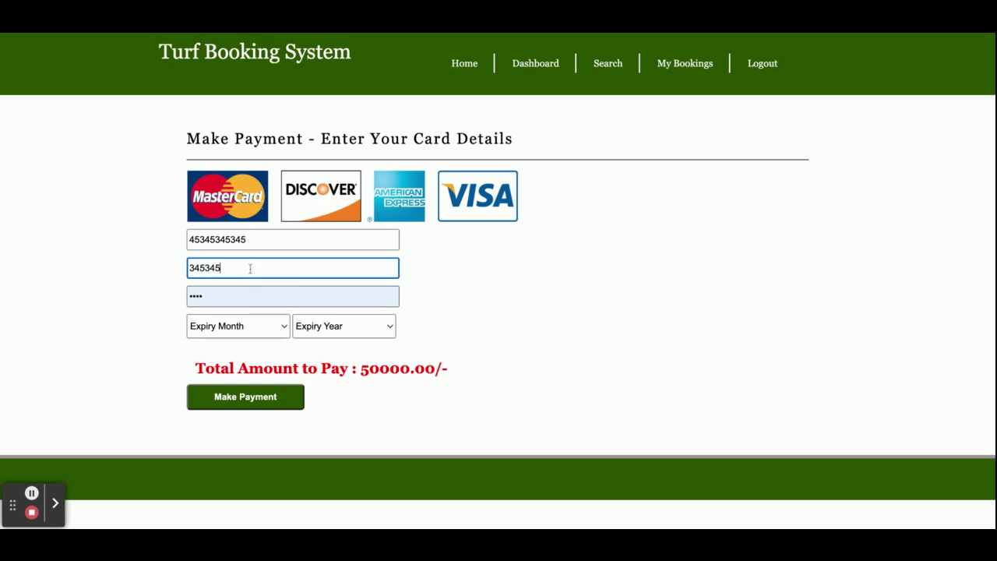
{"action": "double_click", "coordinate": [251, 269]}
{"action": "type", "text": "ssdfsgdfsg"}
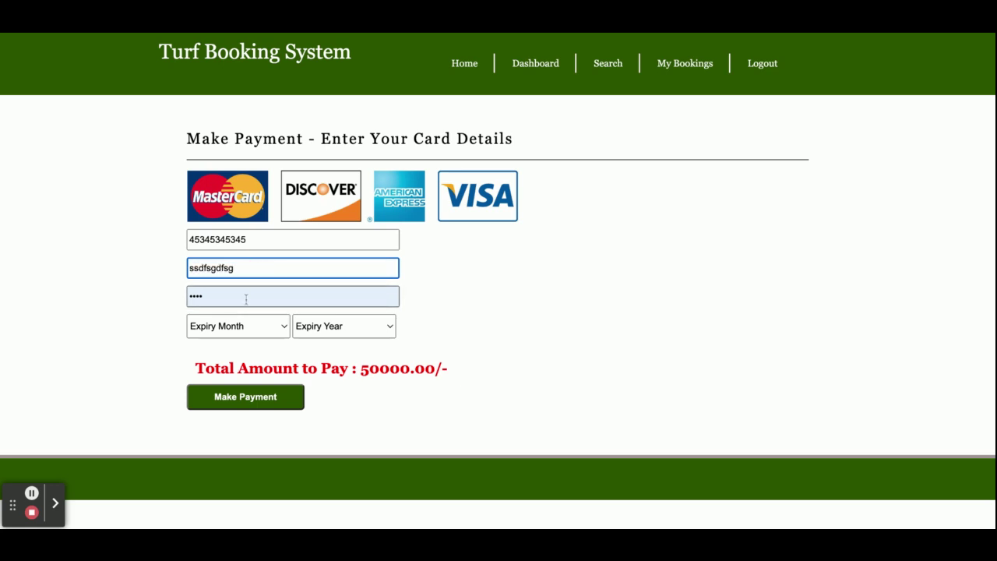
{"action": "left_click", "coordinate": [244, 297]}
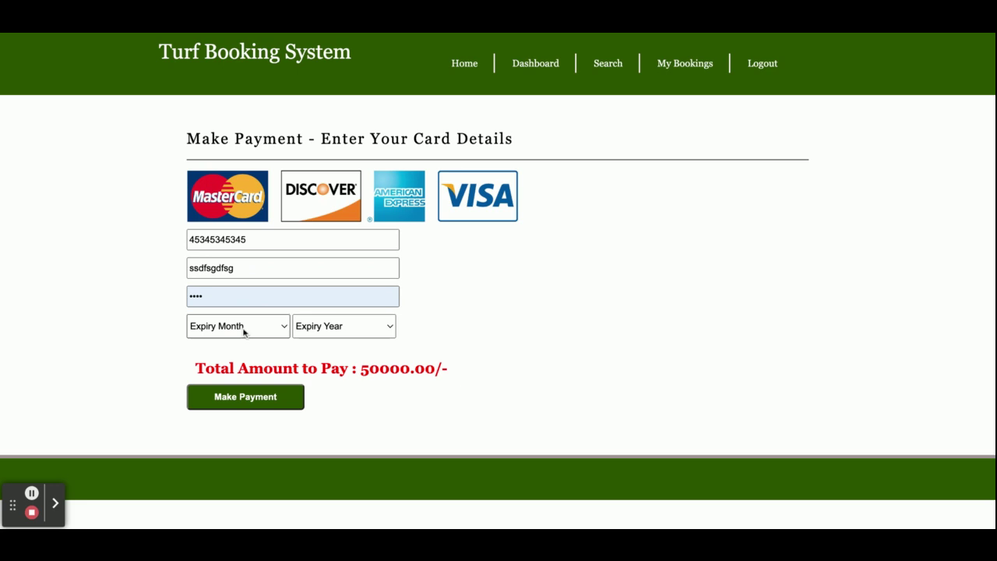
Set the card expiry to March 2023 and submit the 50000 payment.
{"action": "left_click", "coordinate": [244, 332]}
{"action": "left_click", "coordinate": [351, 338]}
{"action": "left_click", "coordinate": [272, 419]}
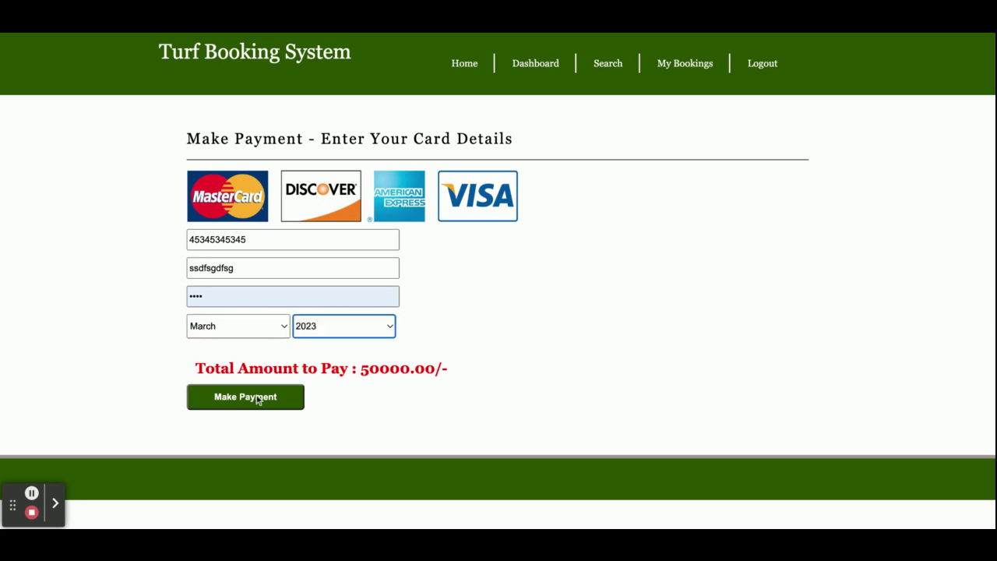
{"action": "left_click", "coordinate": [257, 398]}
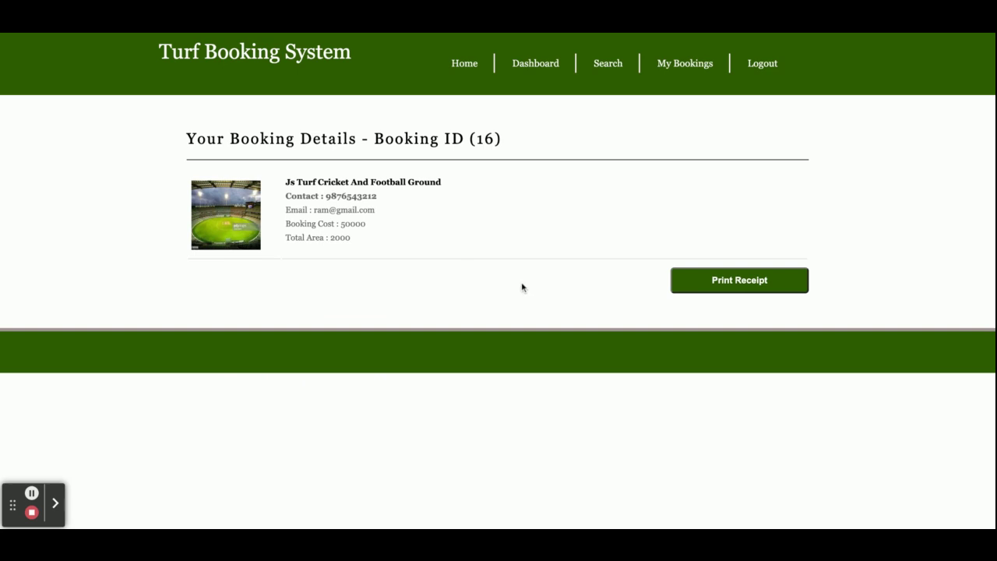
Open My Bookings from the Dashboard, reload it, and scroll the All Booking History table.
{"action": "left_click", "coordinate": [545, 65]}
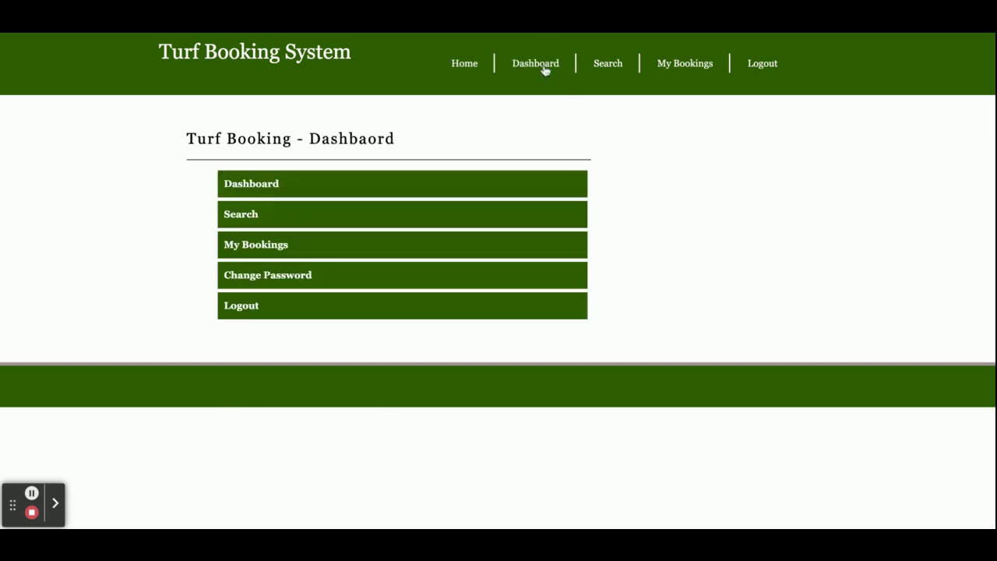
{"action": "left_click", "coordinate": [262, 245]}
{"action": "scroll", "coordinate": [367, 306], "scroll_direction": "down", "scroll_amount": 5}
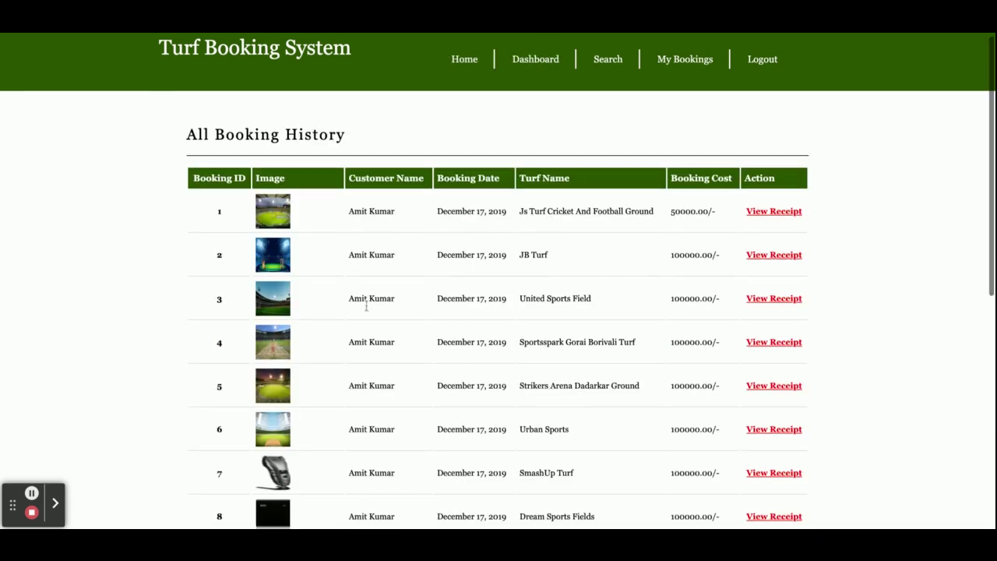
{"action": "key", "text": "F5"}
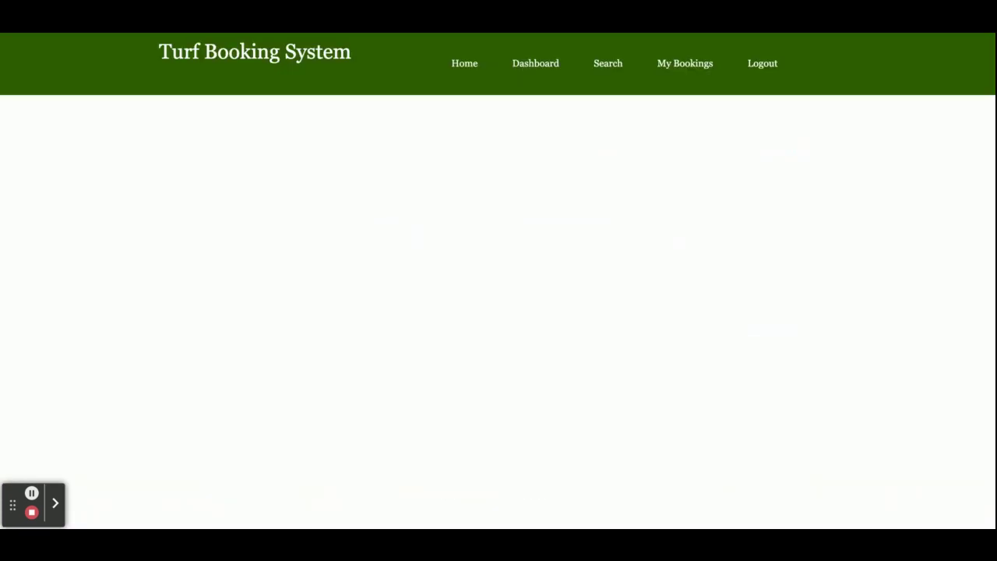
{"action": "scroll", "coordinate": [366, 305], "scroll_direction": "up", "scroll_amount": 10}
{"action": "scroll", "coordinate": [499, 312], "scroll_direction": "down", "scroll_amount": 7}
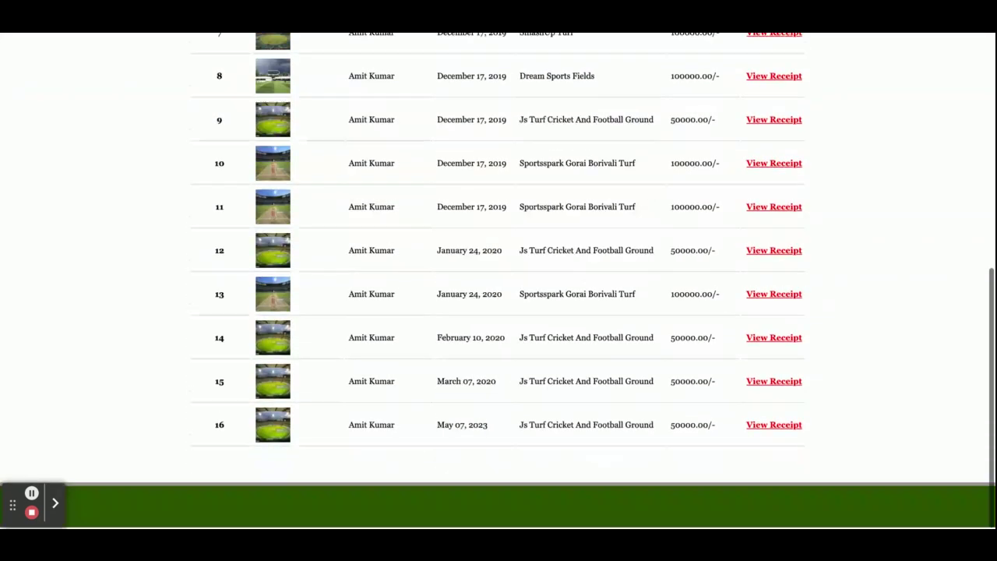
{"action": "scroll", "coordinate": [499, 312], "scroll_direction": "up", "scroll_amount": 7}
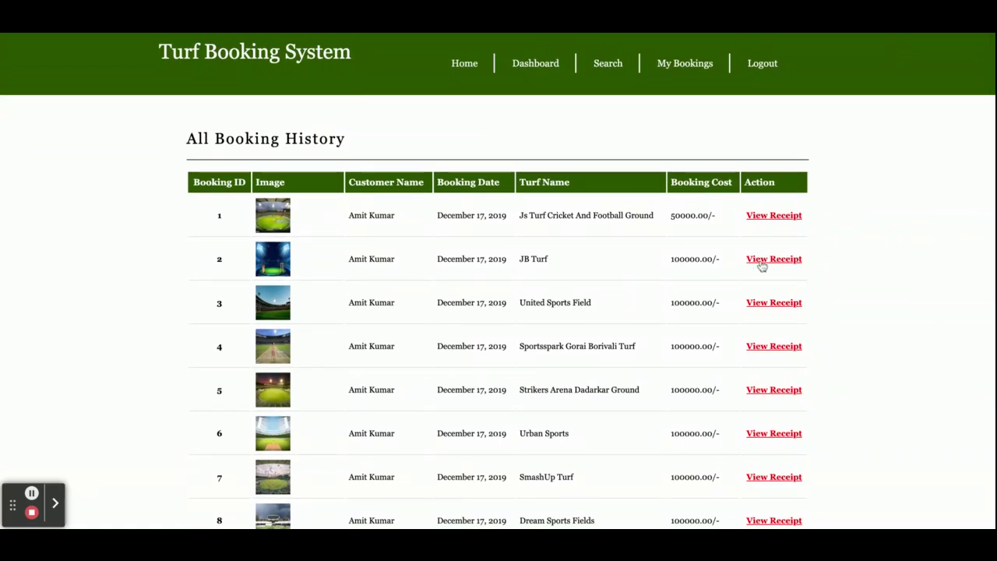
View the JB Turf booking receipt, then navigate via Search and Dashboard back Home.
{"action": "left_click", "coordinate": [764, 262]}
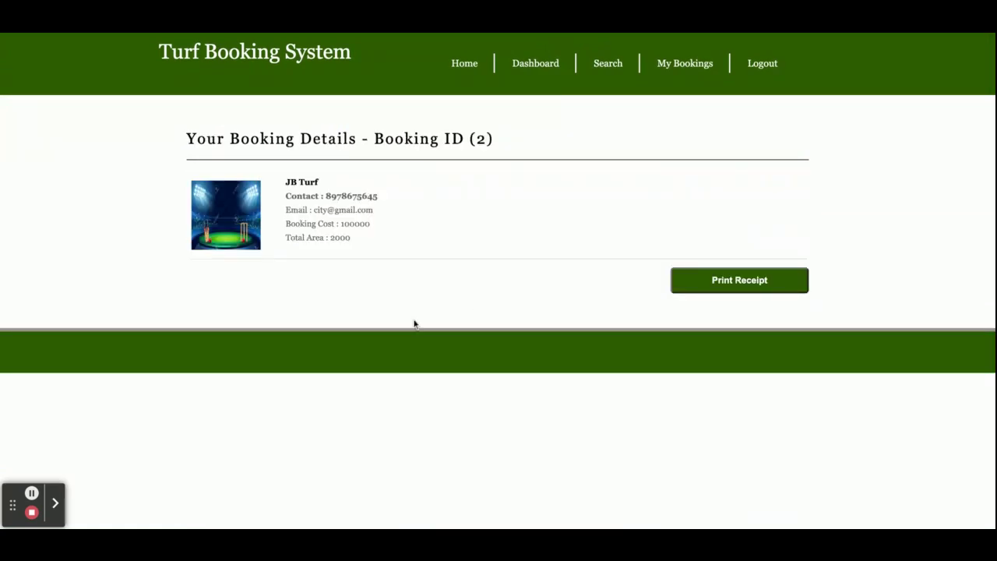
{"action": "left_click", "coordinate": [602, 66]}
{"action": "left_click", "coordinate": [527, 63]}
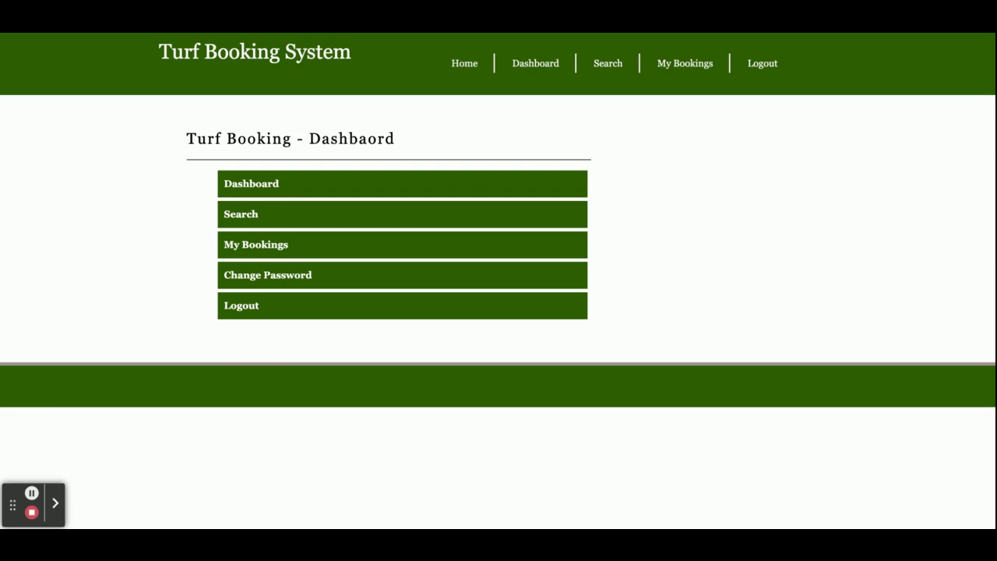
{"action": "left_click", "coordinate": [461, 66]}
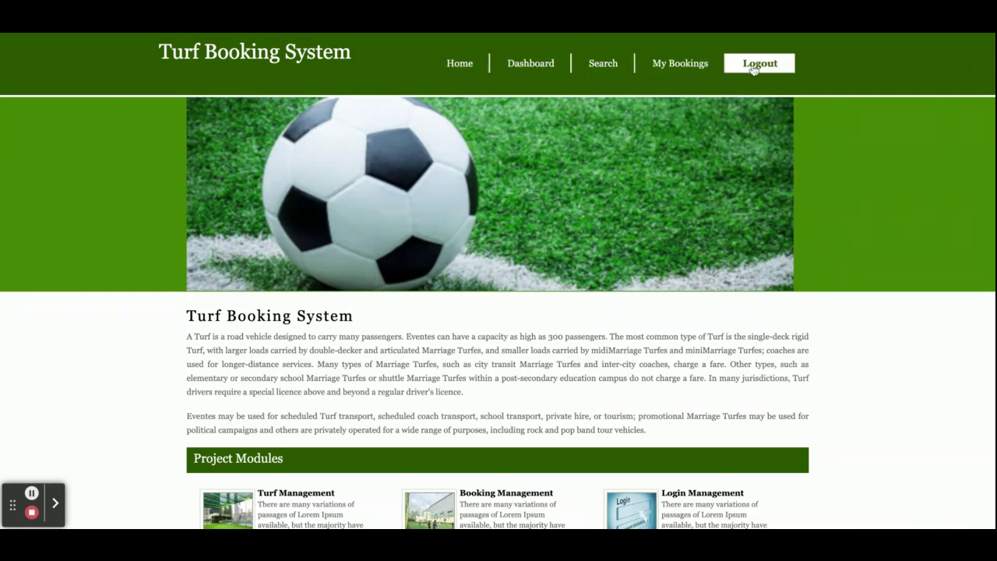
Return to the All Booking History table listing bookings 1 through 8 via Search, then My Bookings.
{"action": "left_click", "coordinate": [606, 66]}
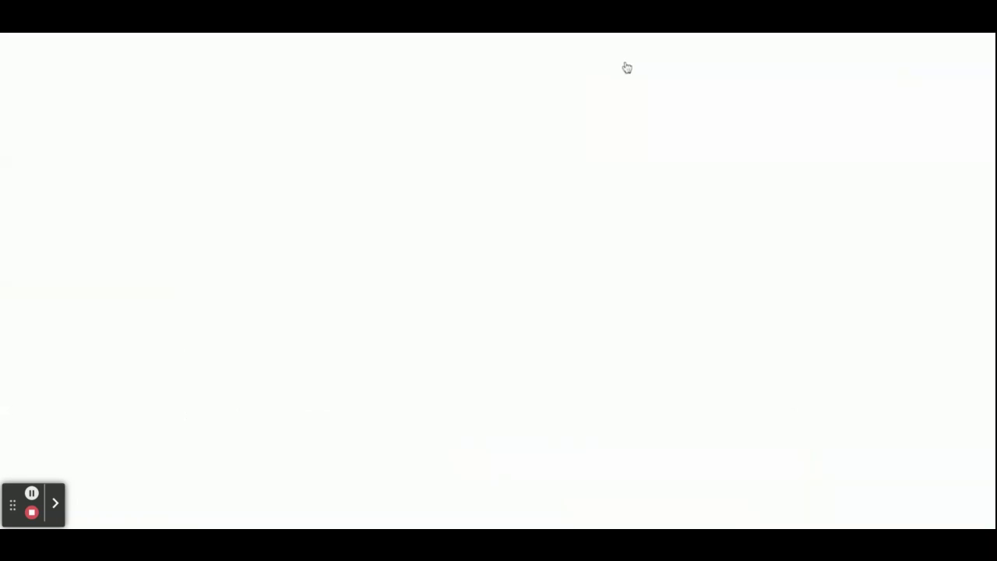
{"action": "left_click", "coordinate": [669, 69]}
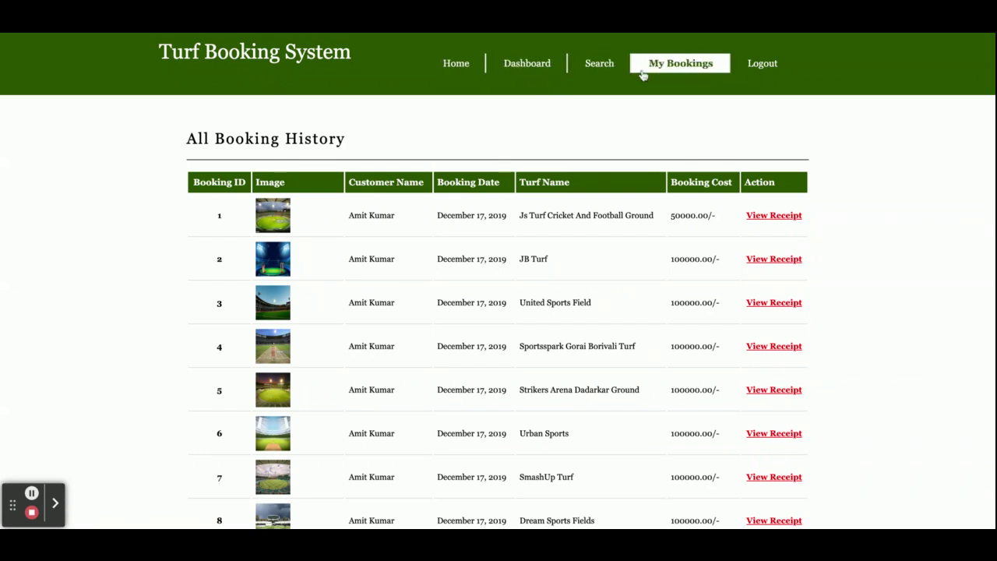
Log out of the customer account and bring up the empty User Registration Form.
{"action": "left_click", "coordinate": [763, 72]}
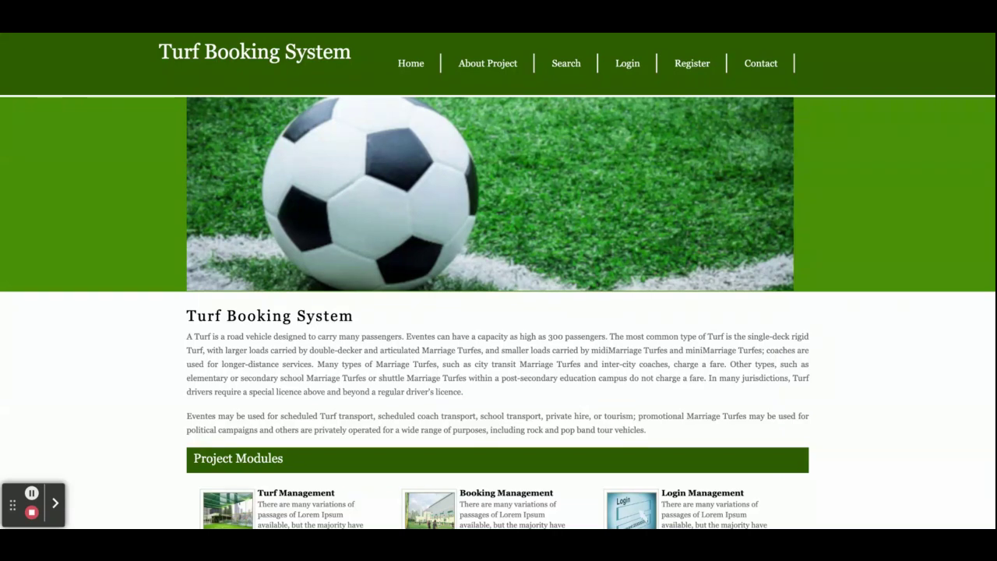
{"action": "left_click", "coordinate": [692, 65]}
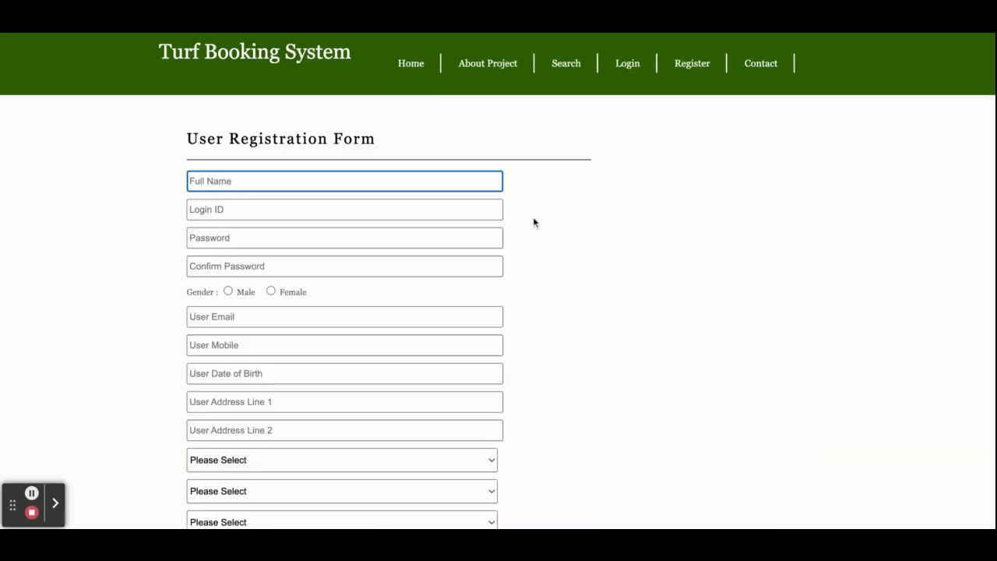